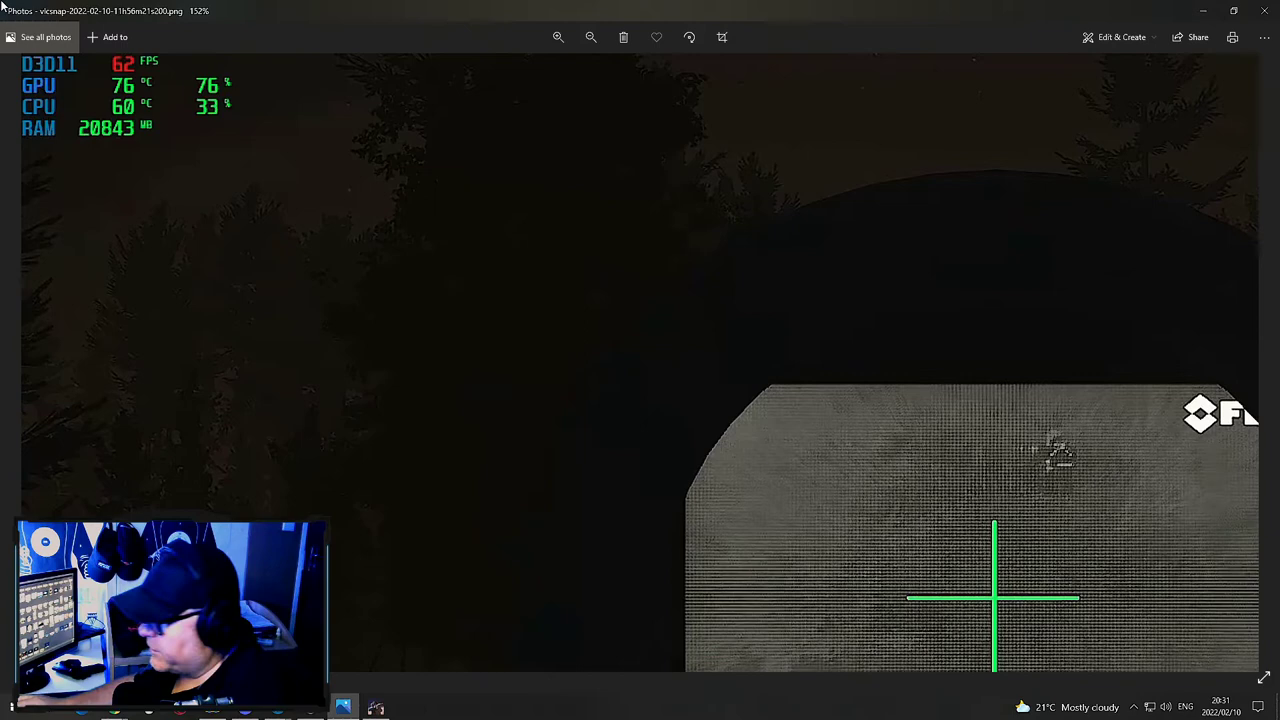
Step: Enable Escape from Tarkov's built-in FPS counter with the fps 1 console command
left_click(375, 707)
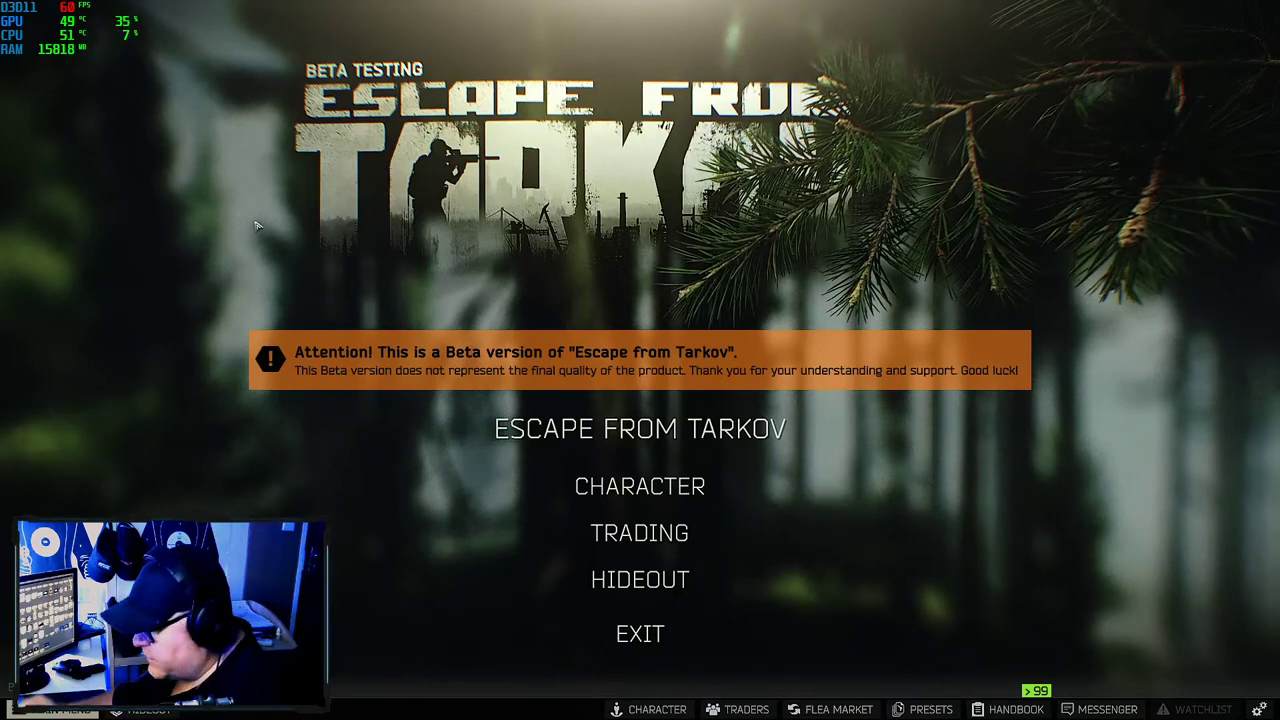
key("grave")
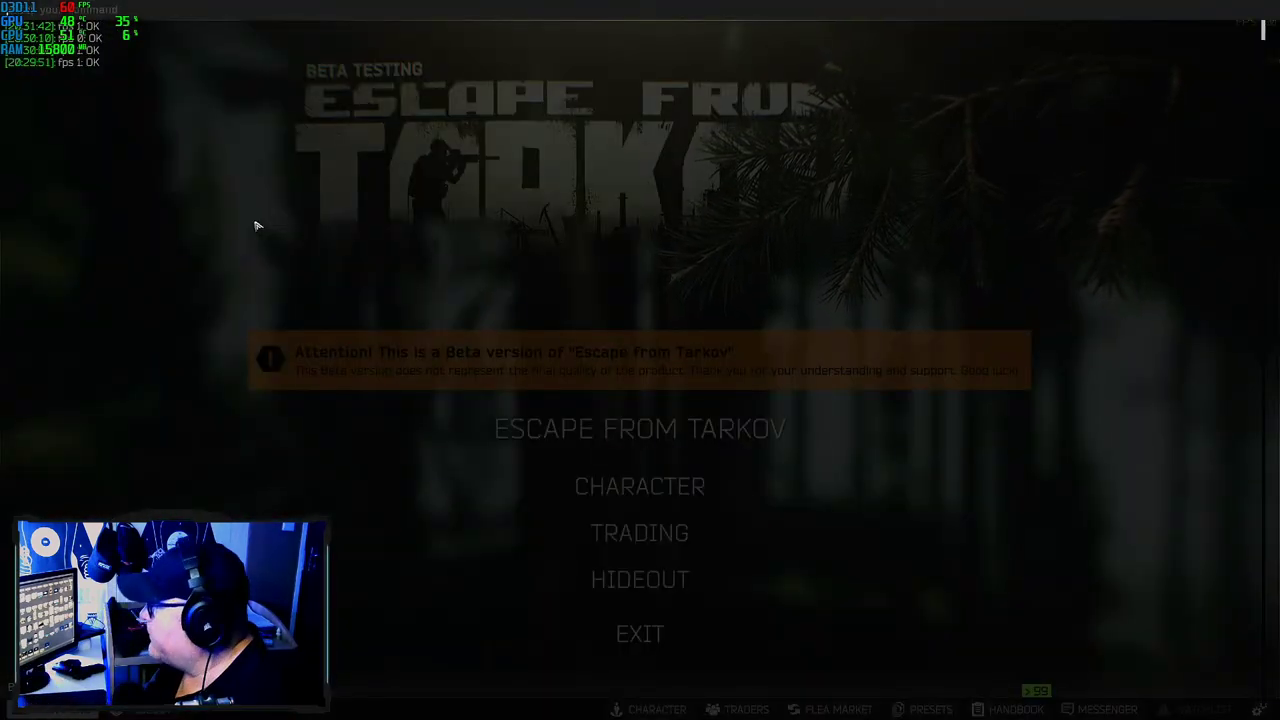
key("grave")
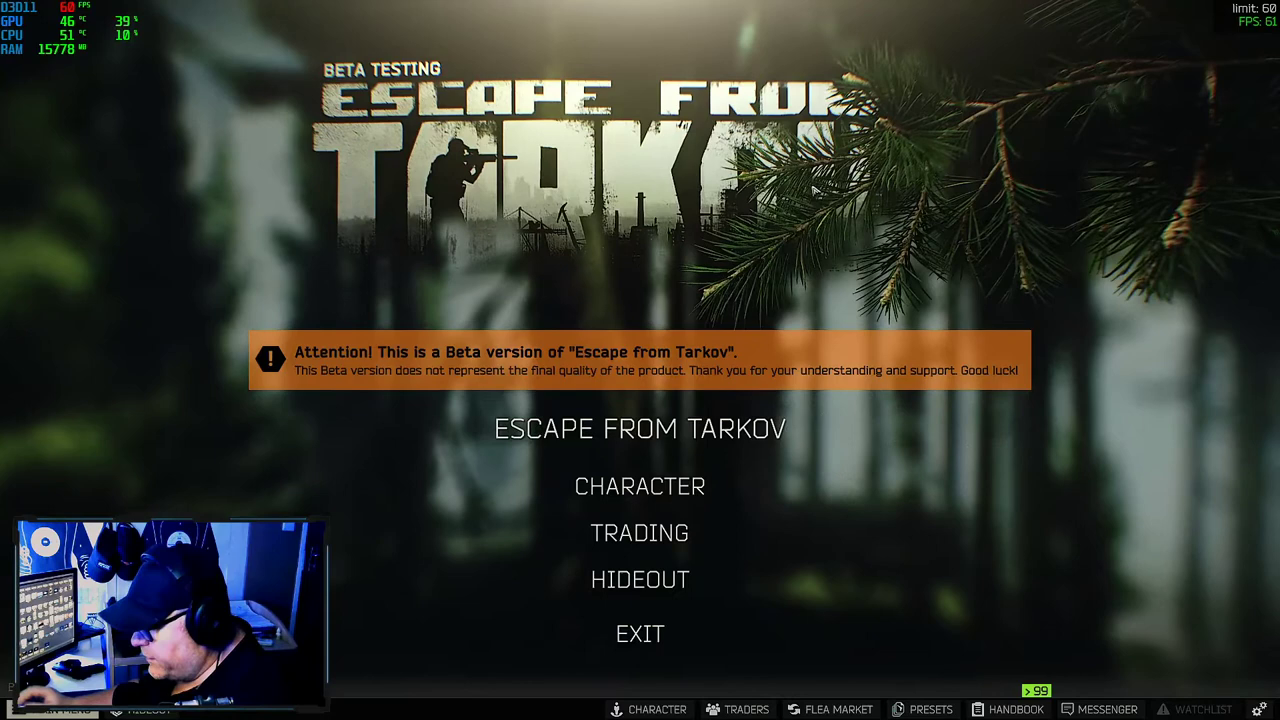
Step: Disable the game FPS counter with fps 0 and show the NVIDIA Performance Overlay via Alt+R
key("super+shift+s")
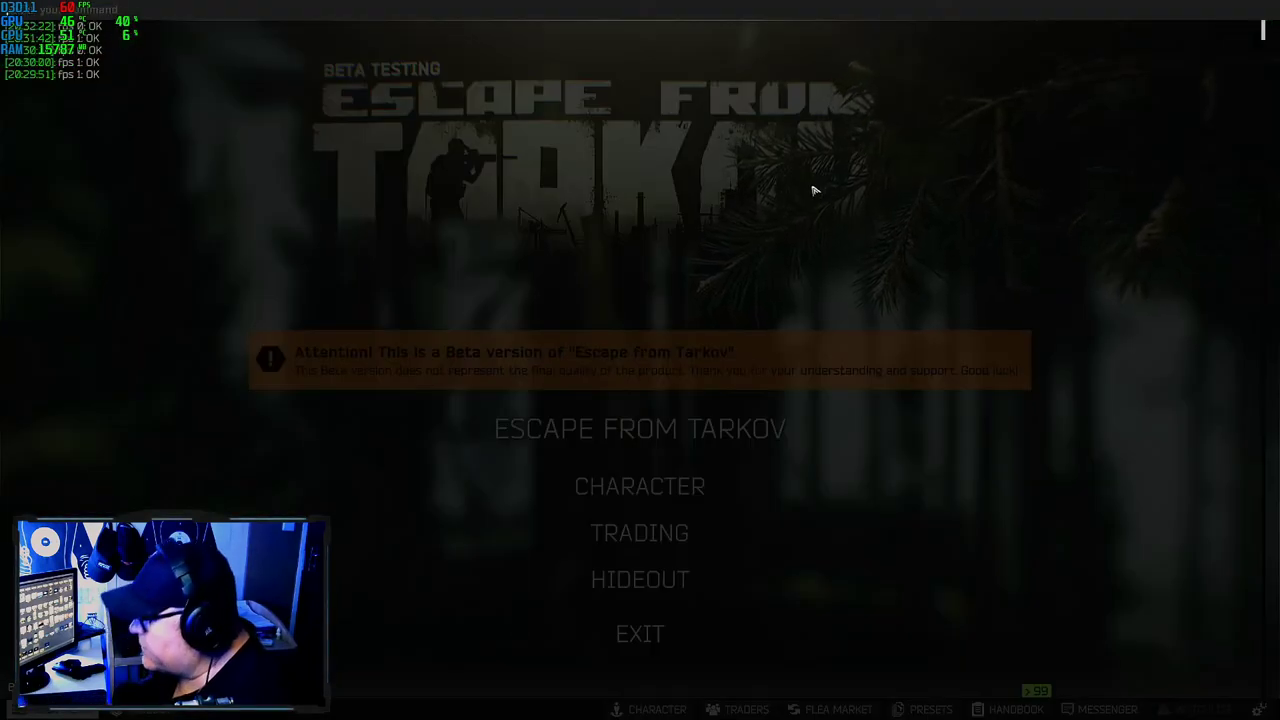
key("Escape")
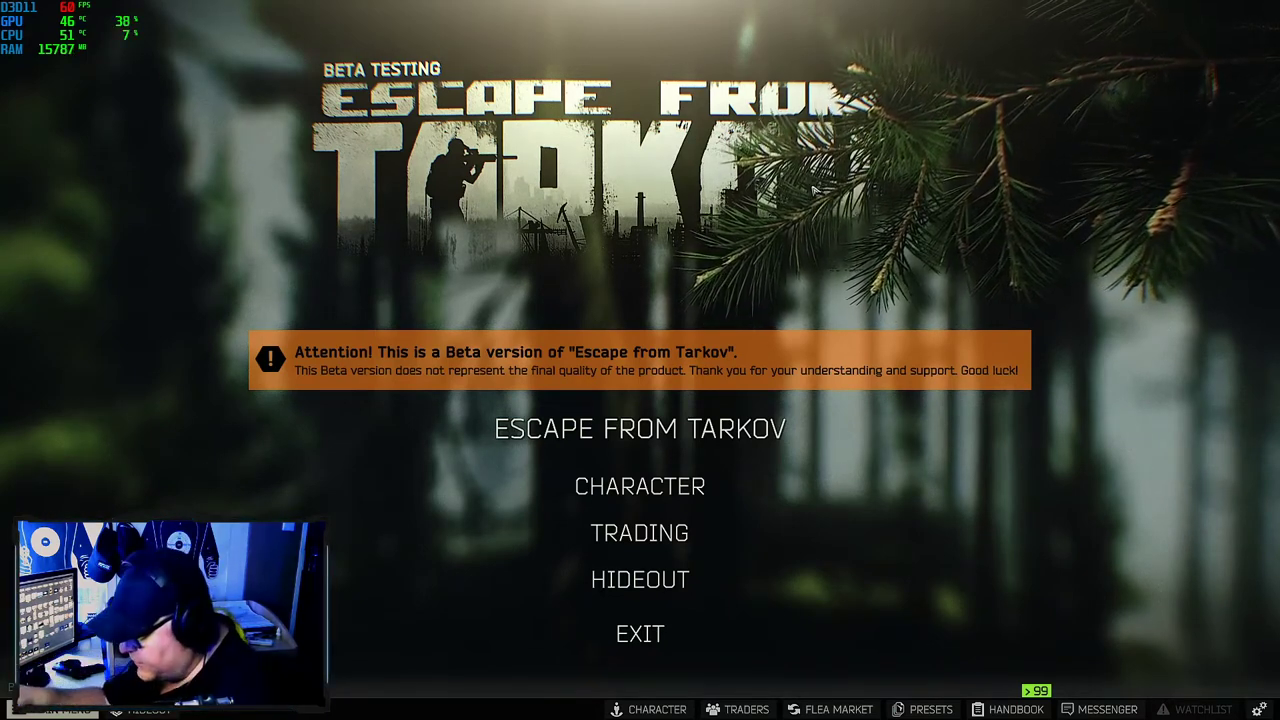
key("alt+r")
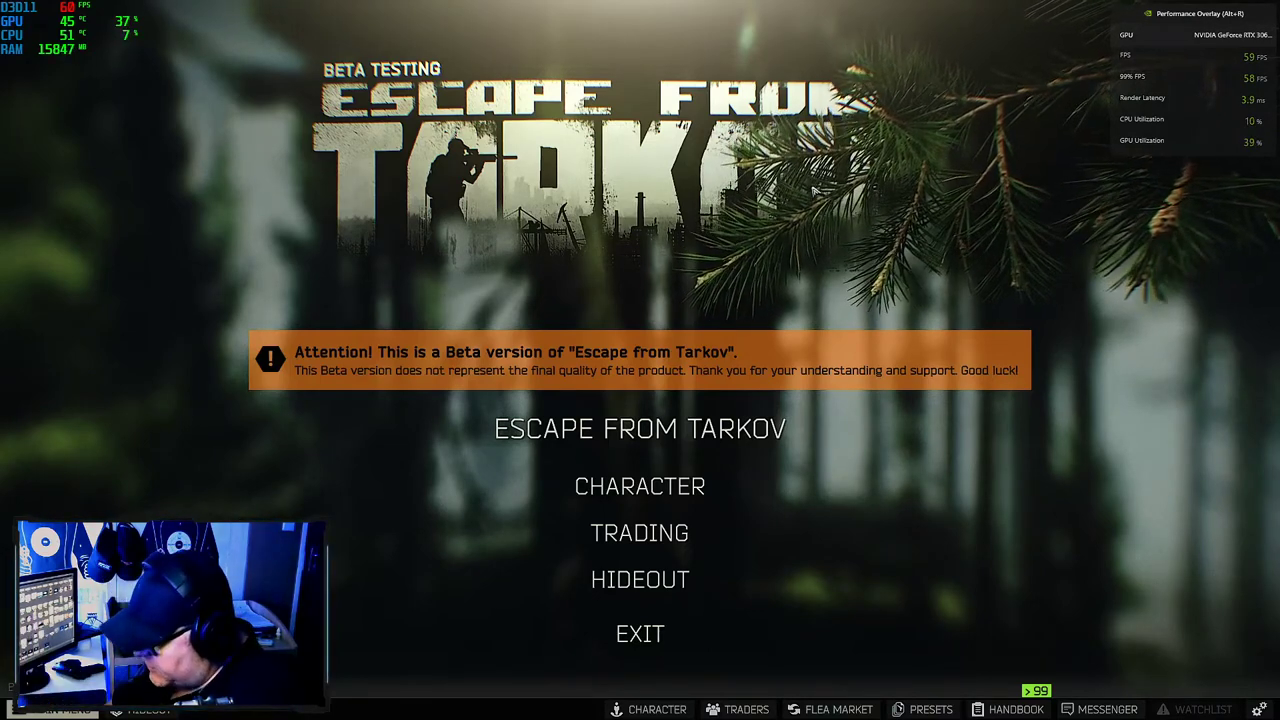
Step: Hide the NVIDIA overlay, exit Escape from Tarkov confirming YES, and close the Battlestate launcher
key("alt+r")
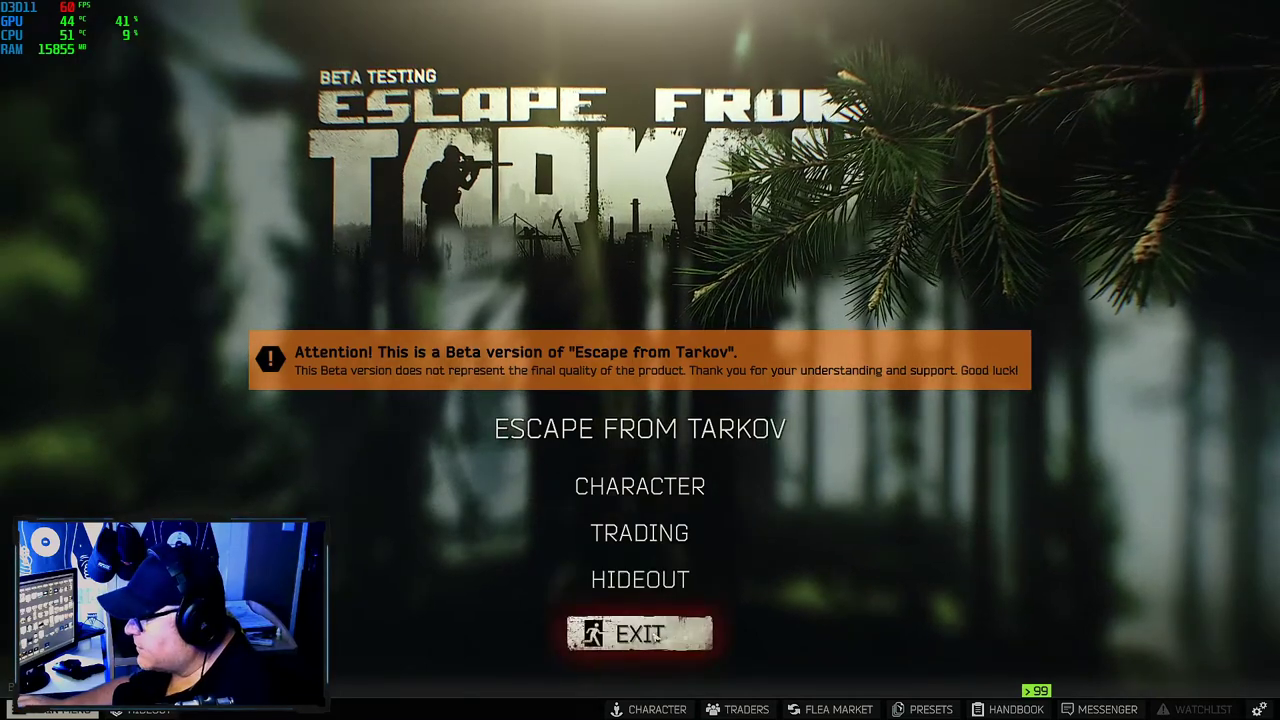
left_click(650, 636)
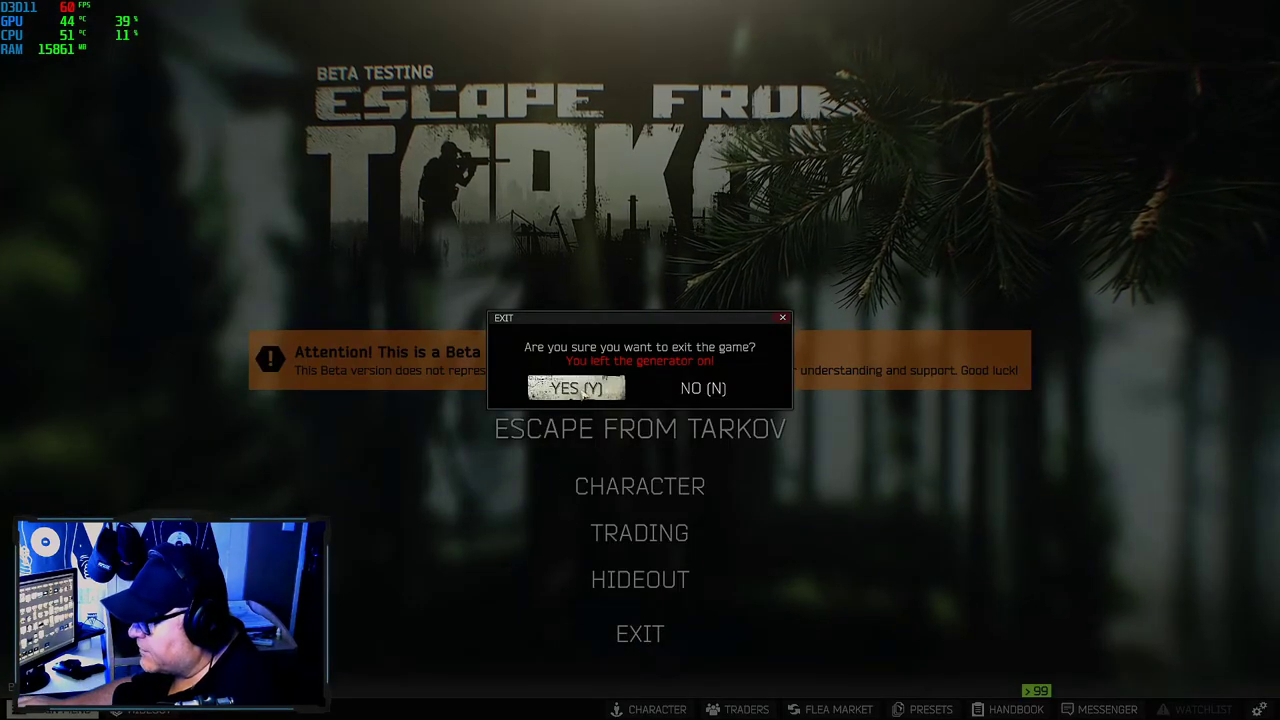
left_click(580, 395)
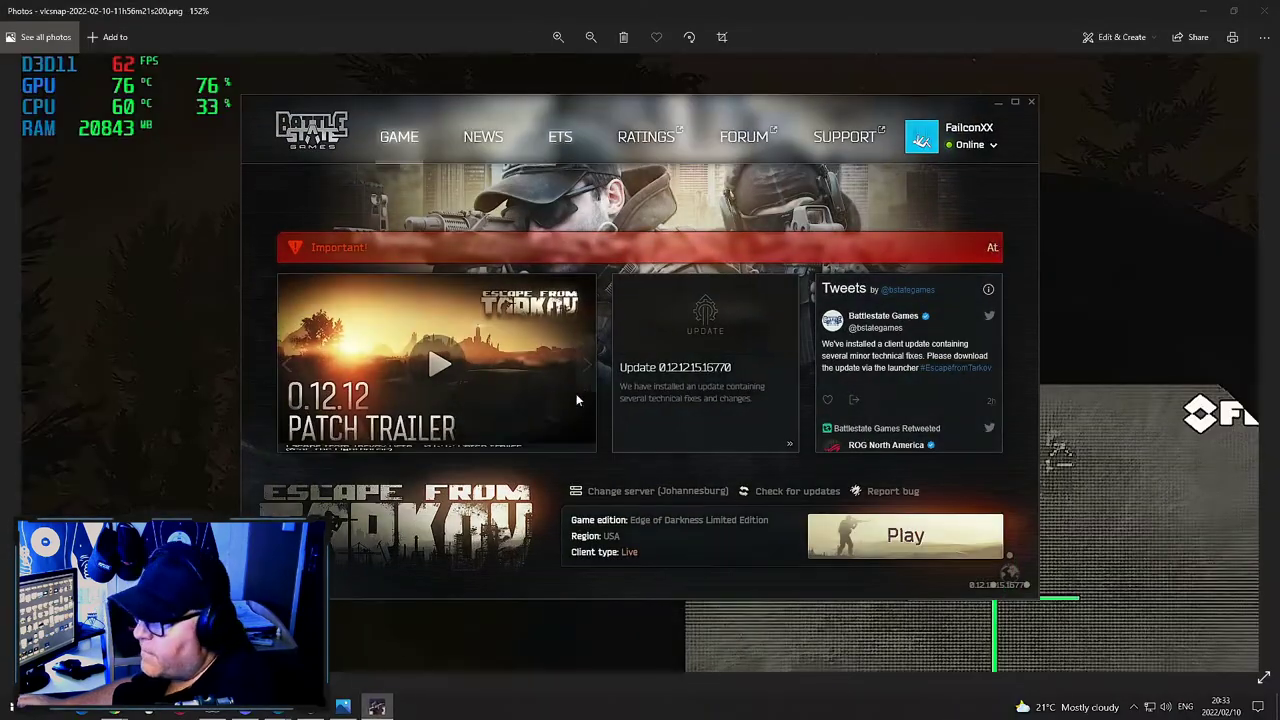
left_click(1031, 102)
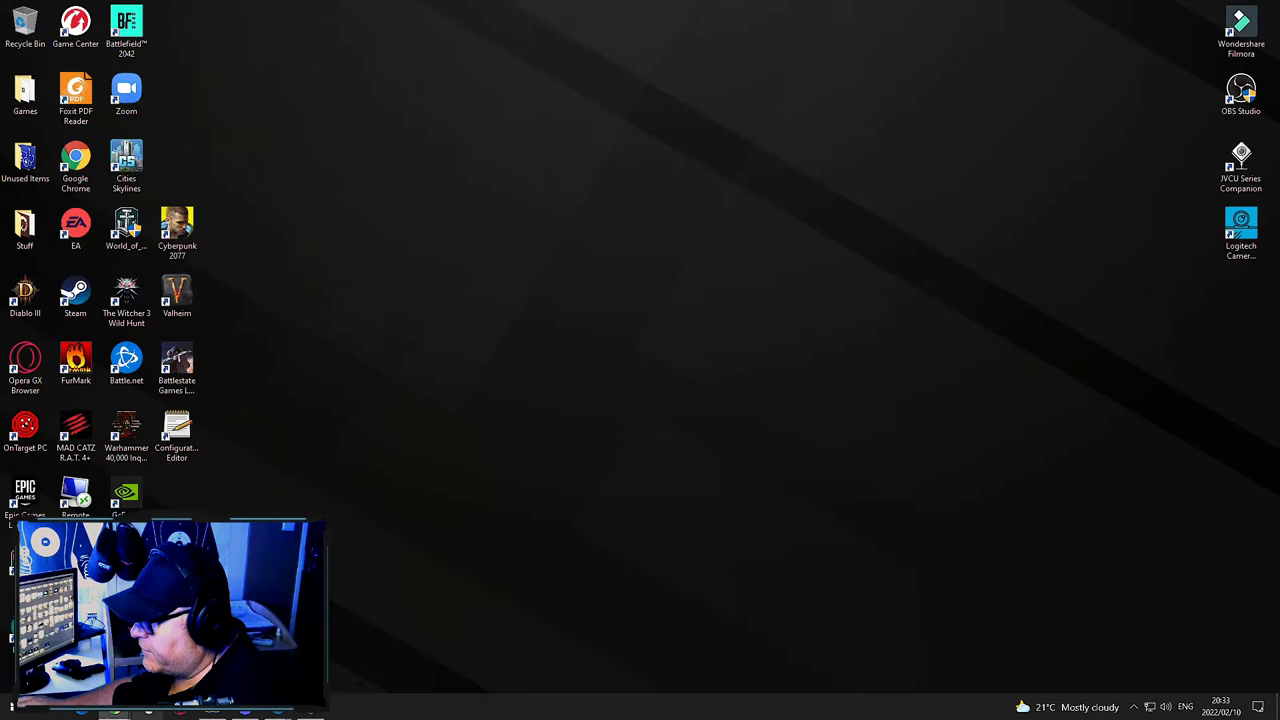
Step: In Chrome, view the MSI Afterburner product page and the Guru3D RivaTuner download page
left_click(114, 712)
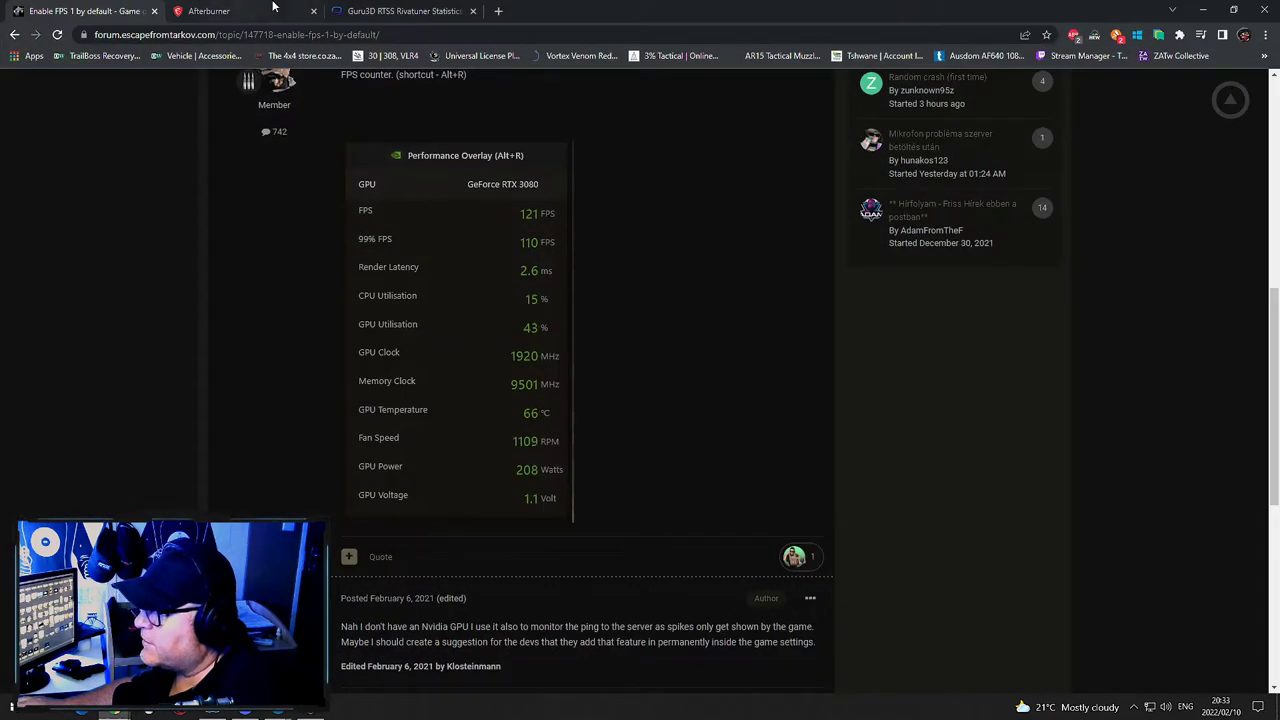
left_click(240, 12)
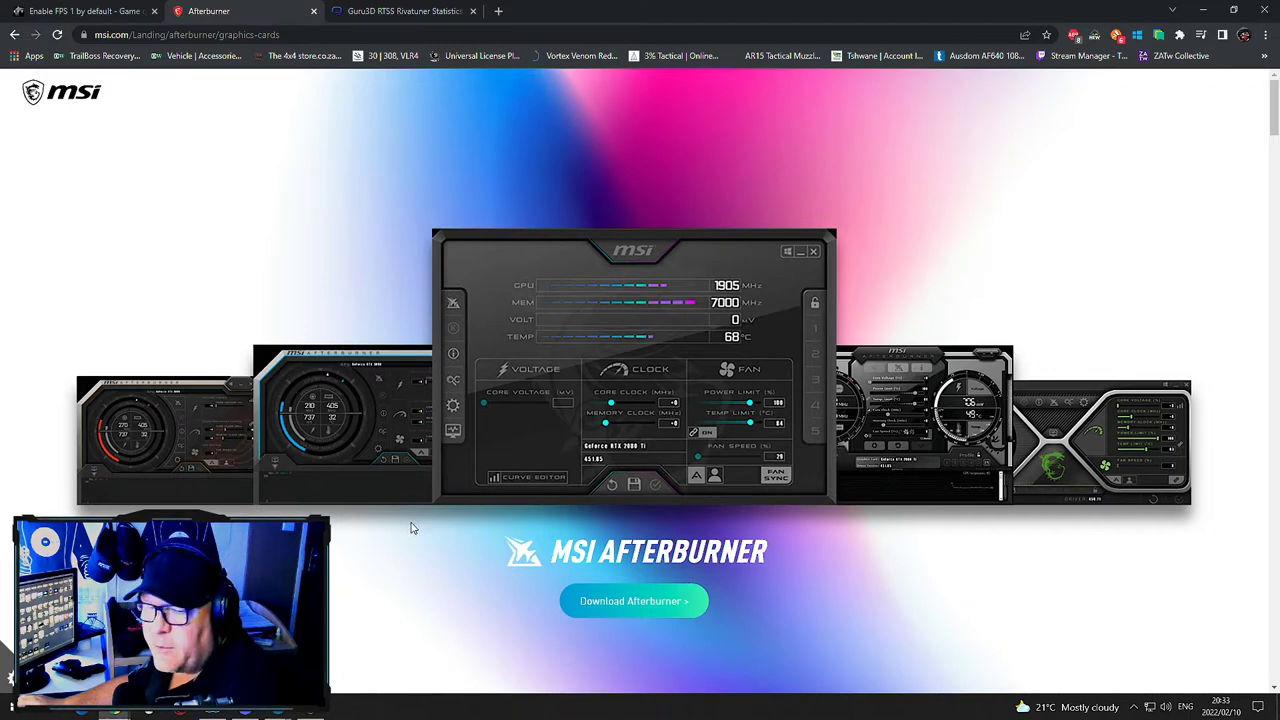
left_click(400, 14)
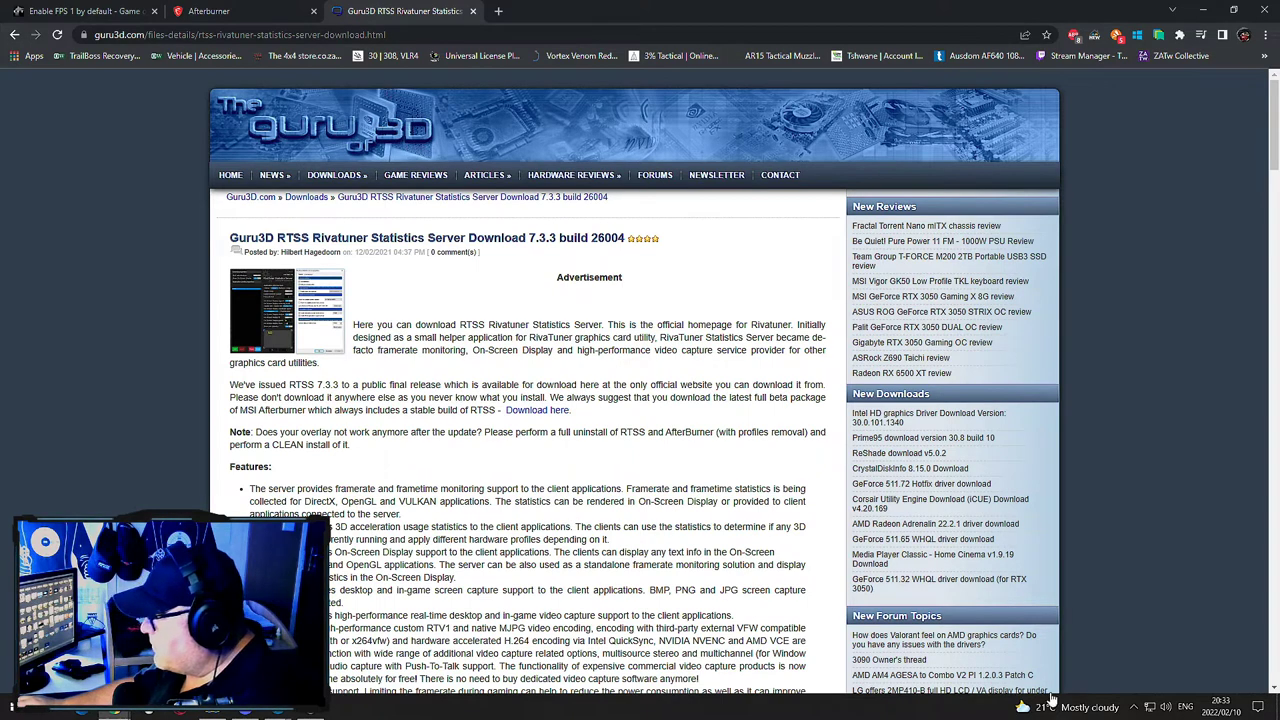
Step: Restore the running MSI Afterburner window from its hidden system tray icon
left_click(1133, 707)
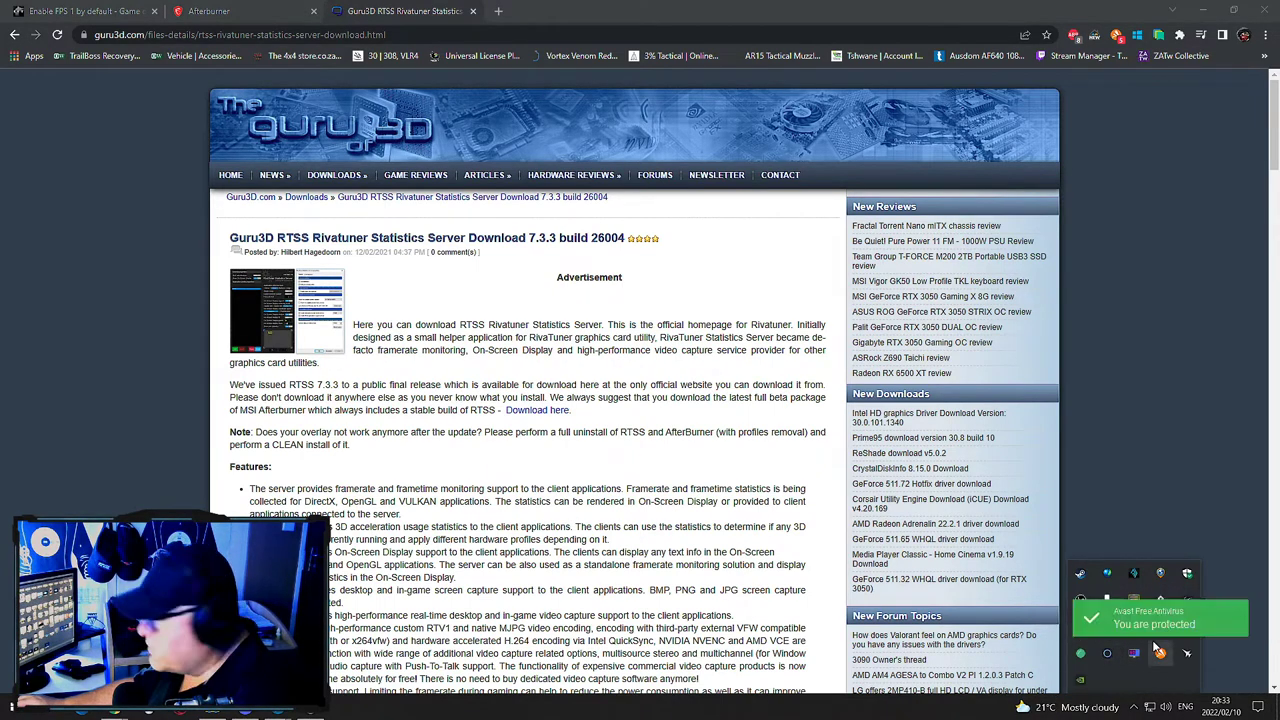
right_click(1189, 653)
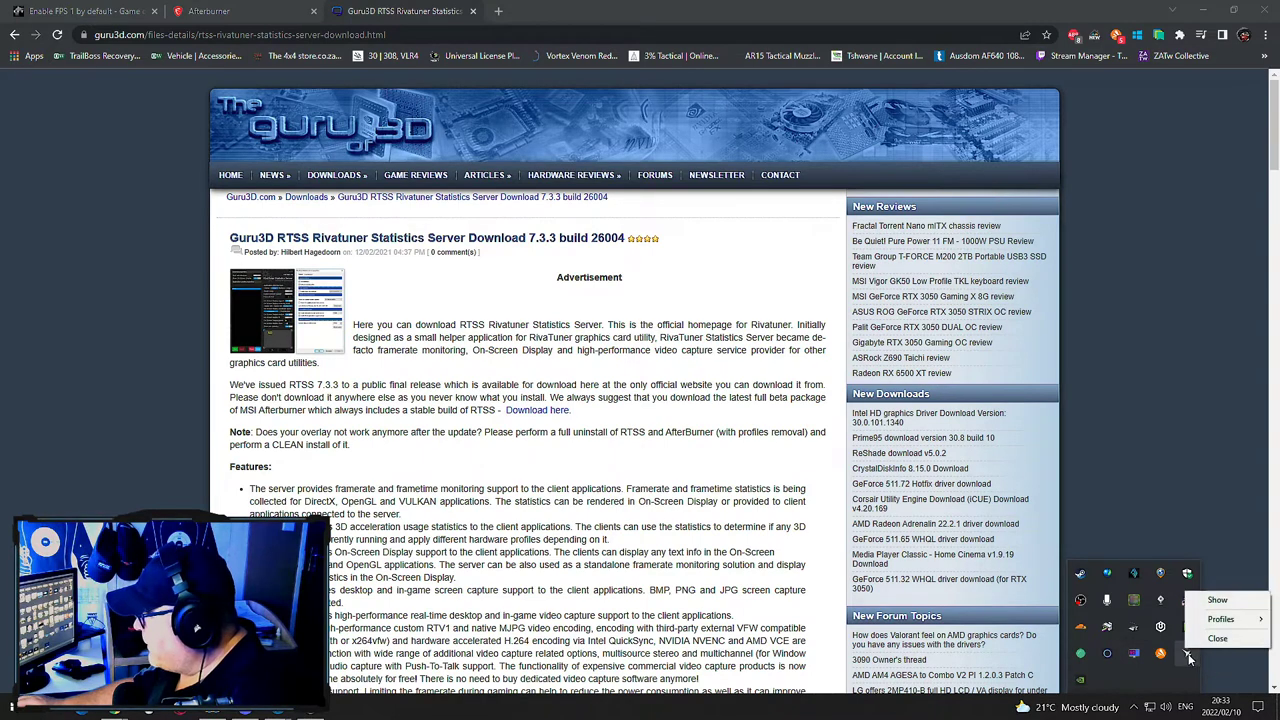
left_click(1219, 602)
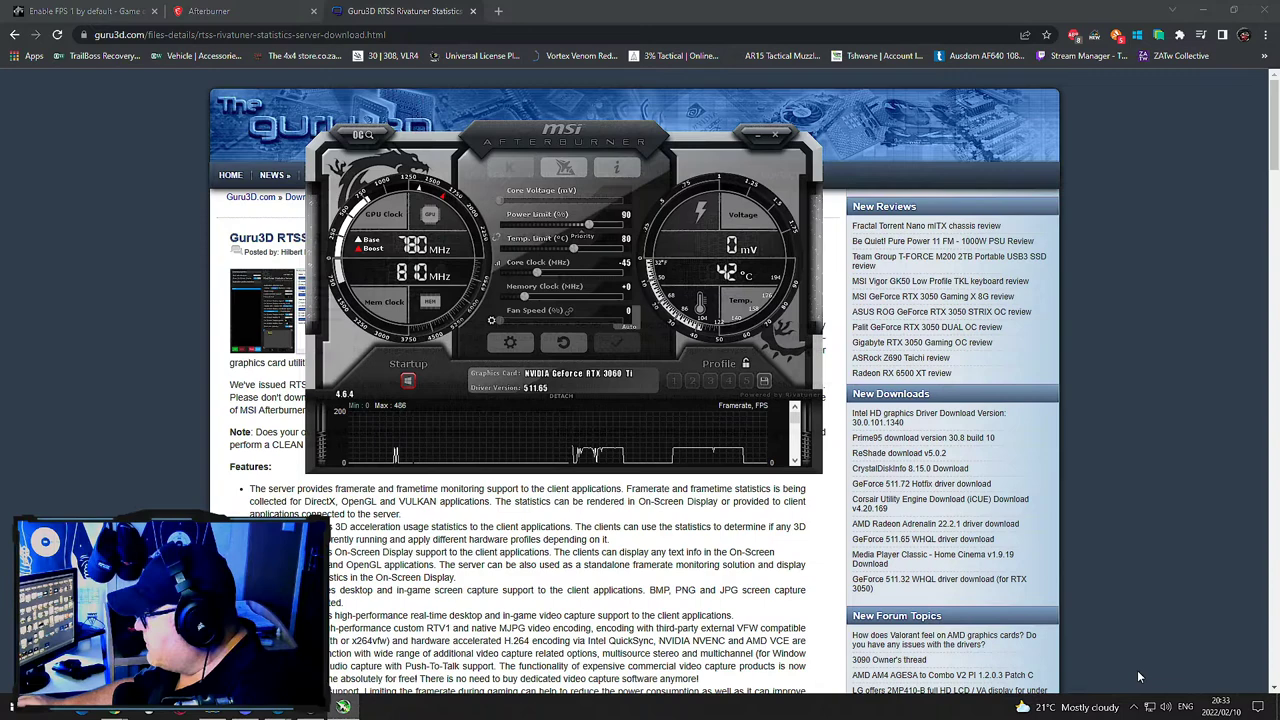
left_click(1131, 707)
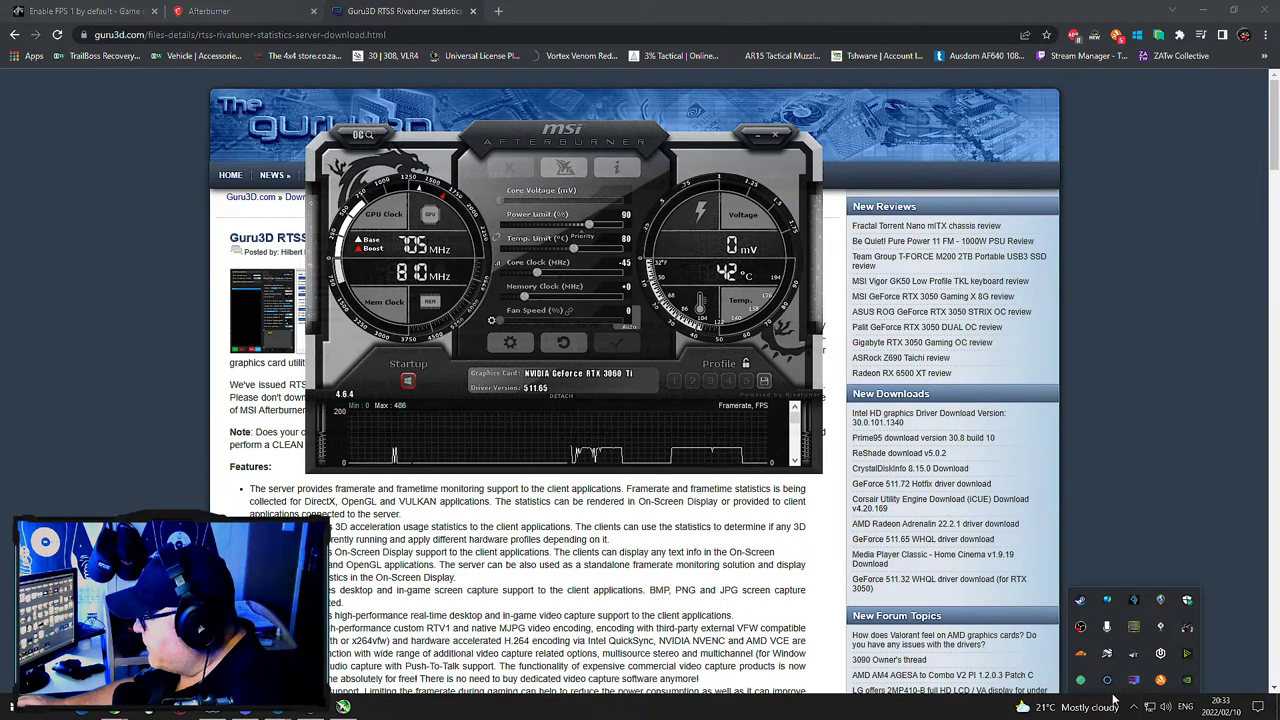
Step: Restore the RivaTuner Statistics Server window from its tray icon's Show option
right_click(1133, 680)
left_click(1160, 650)
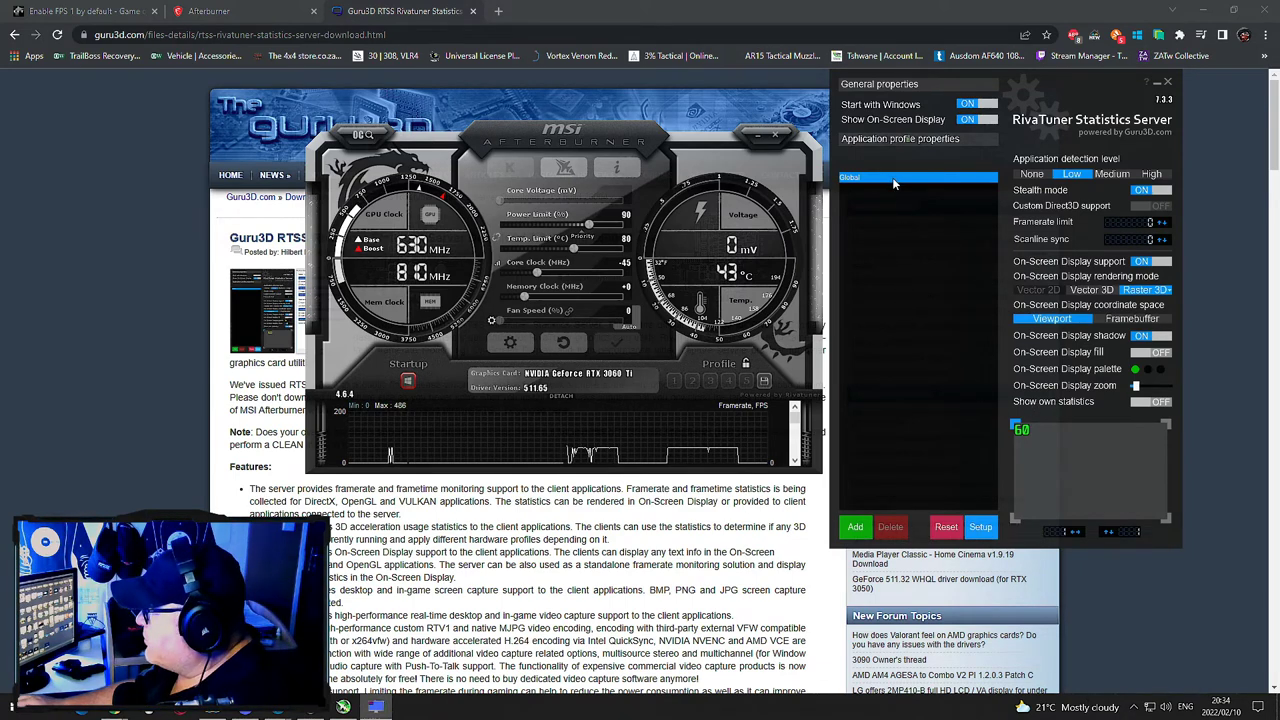
left_click(980, 526)
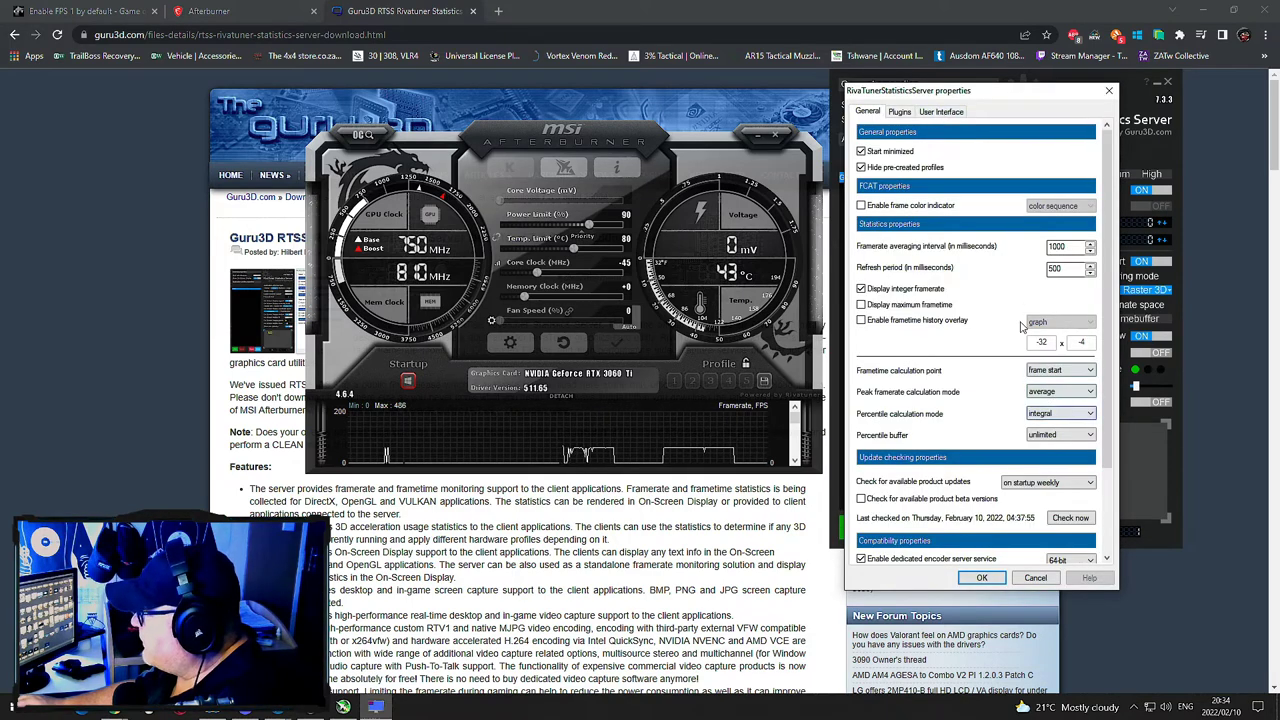
left_click(1036, 579)
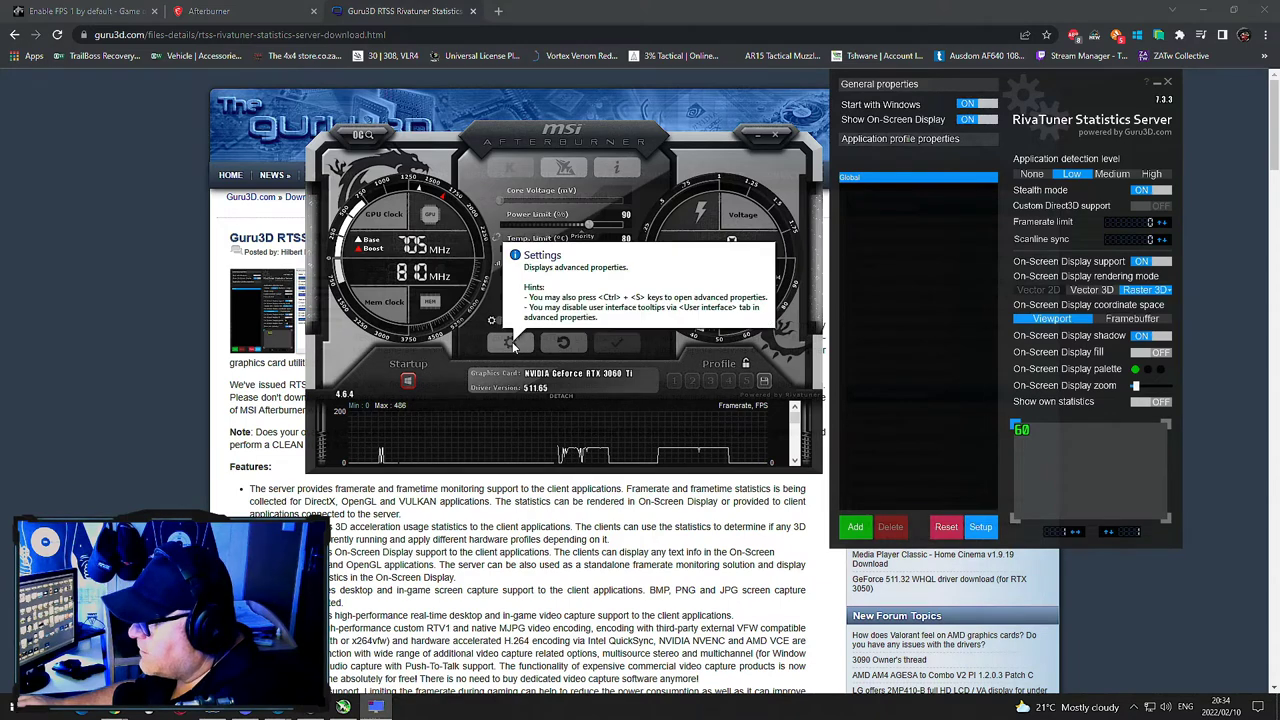
Step: Open Afterburner's properties at the On-Screen Display tab, showing the Ctrl+Alt+Q toggle hotkey
left_click(511, 343)
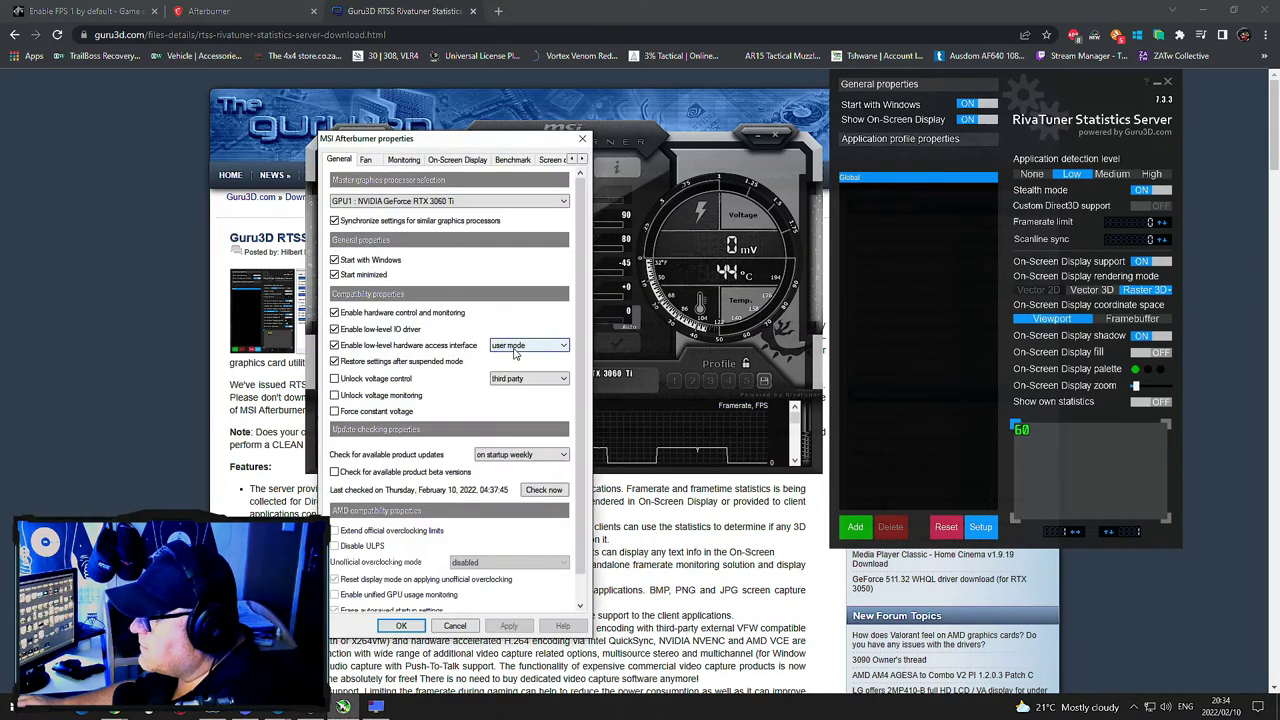
left_click(457, 160)
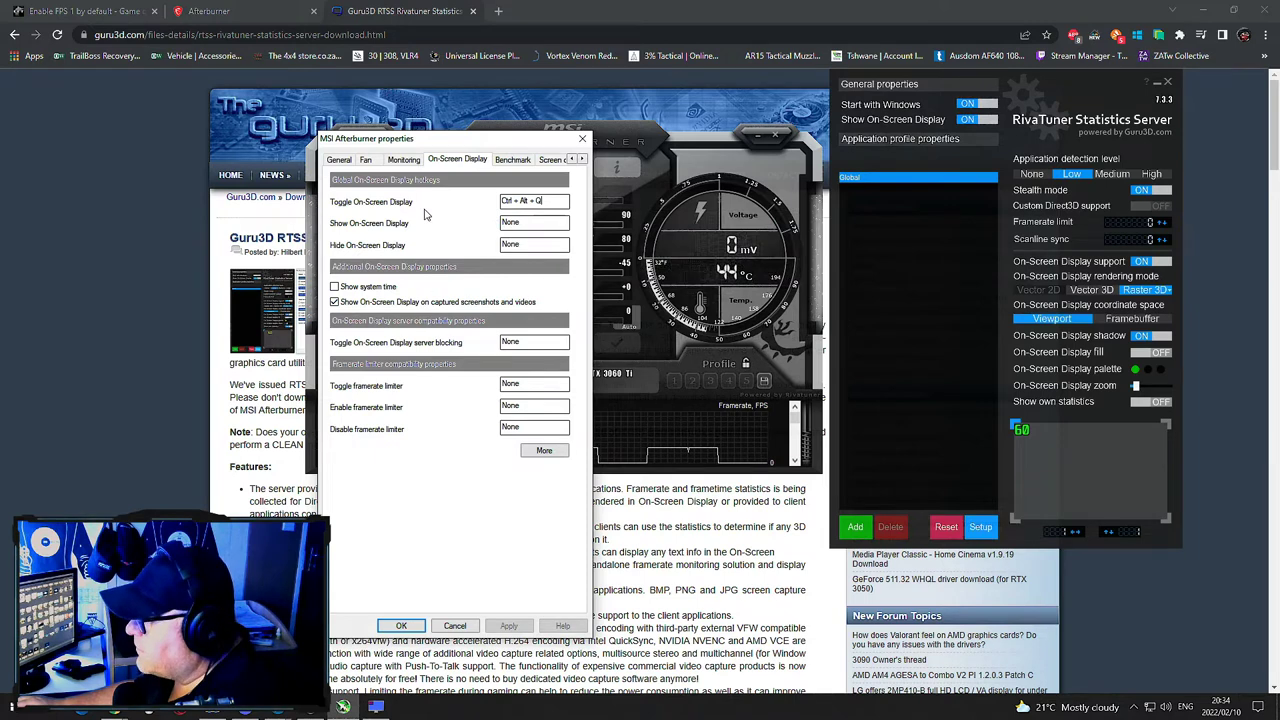
Step: On the Monitoring tab, enable on-screen display for framerate, GPU temperature and GPU usage
left_click(408, 167)
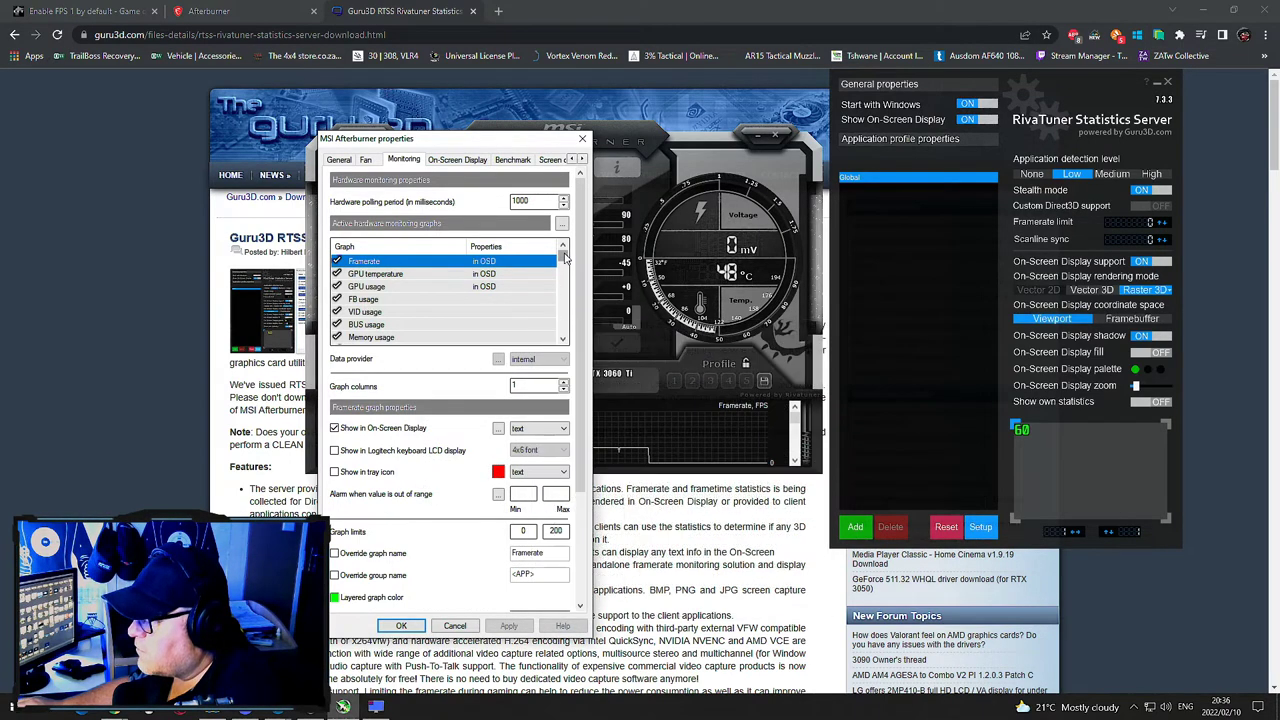
Step: Scroll the monitoring graphs list down to CPU temperature and mark it for on-screen display
scroll(548, 268, "down", 3)
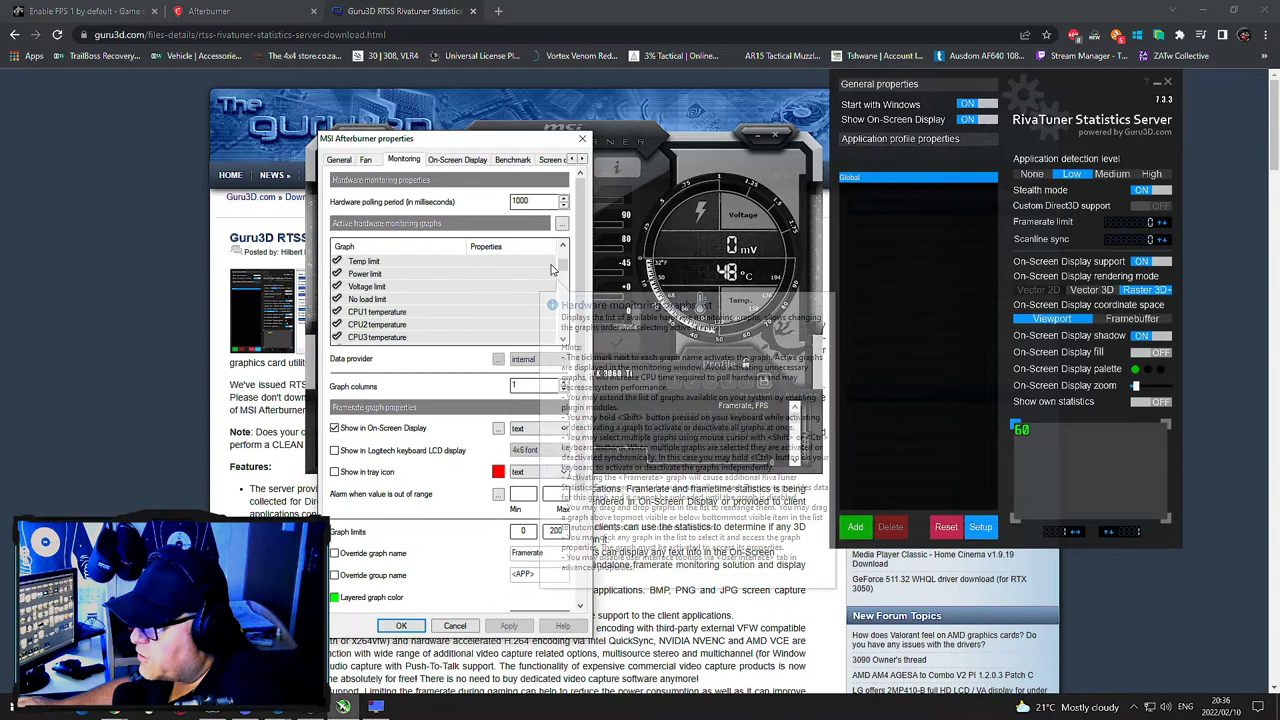
scroll(550, 267, "down", 3)
scroll(550, 267, "down", 1)
scroll(551, 266, "down", 1)
scroll(551, 266, "down", 2)
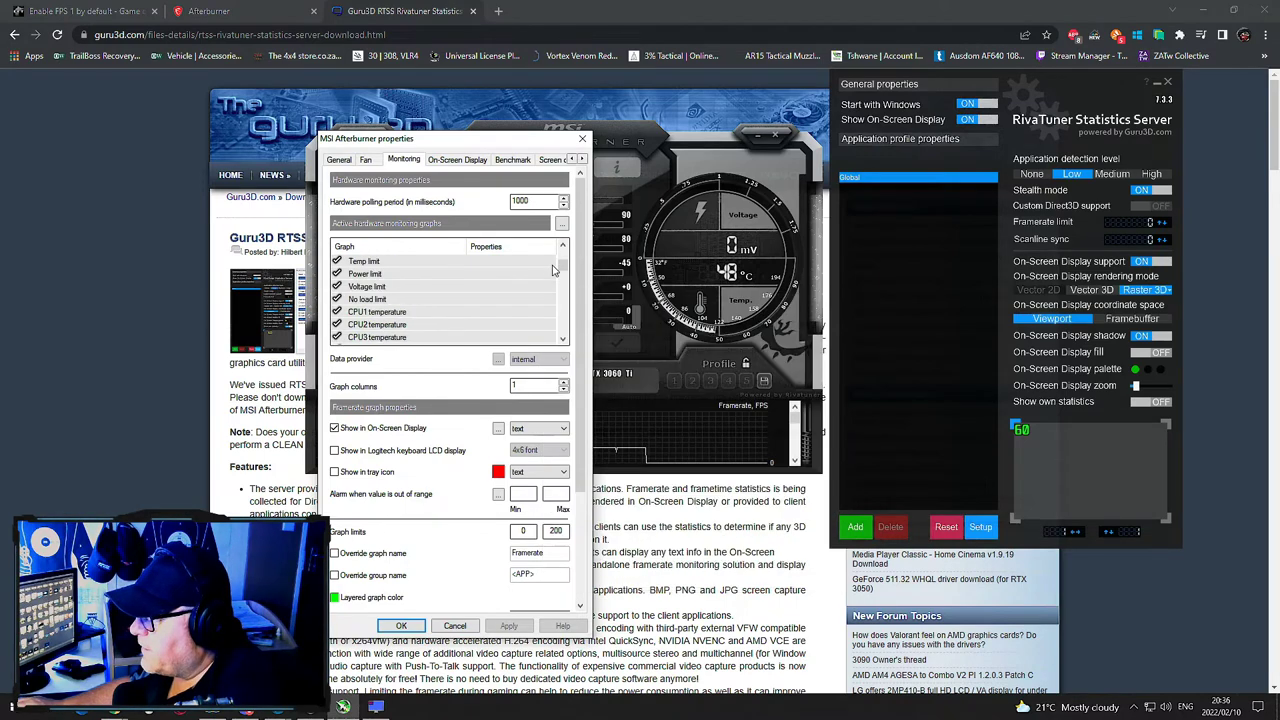
scroll(550, 270, "down", 2)
scroll(549, 281, "down", 2)
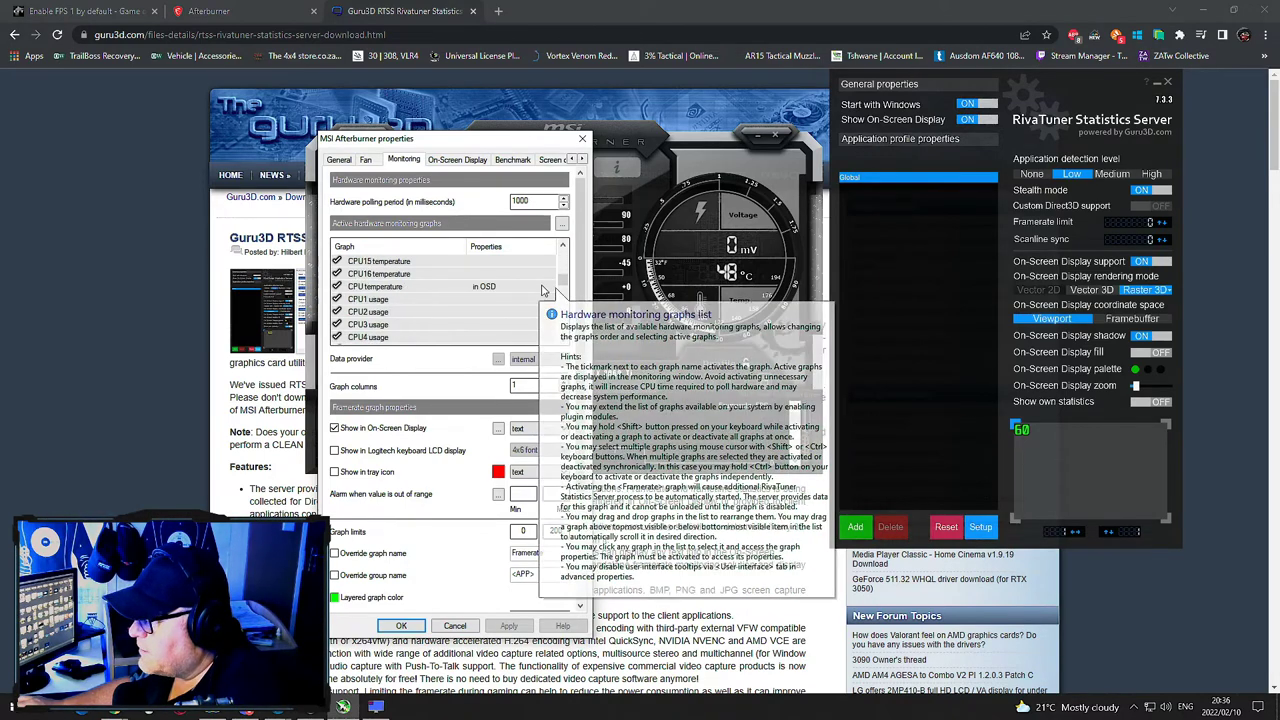
scroll(549, 281, "down", 3)
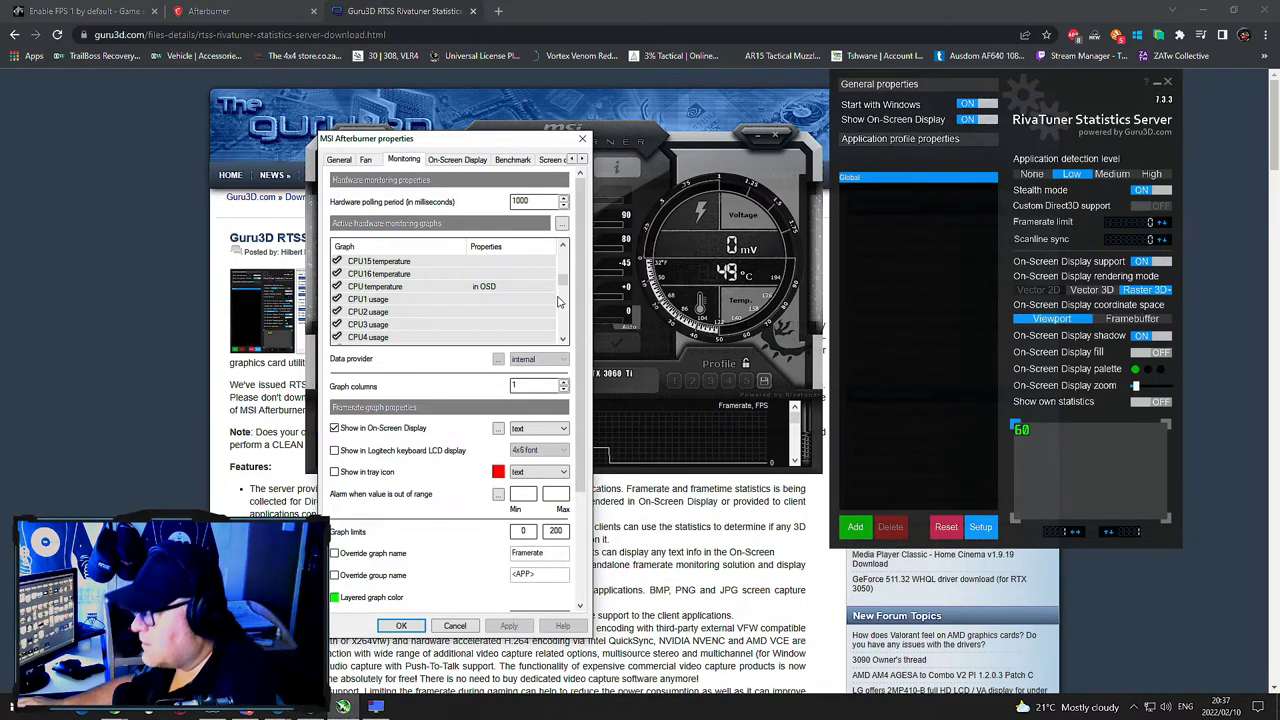
Step: Scroll to CPU usage in the graphs list and tick its Show in On-Screen Display option
scroll(559, 302, "down", 5)
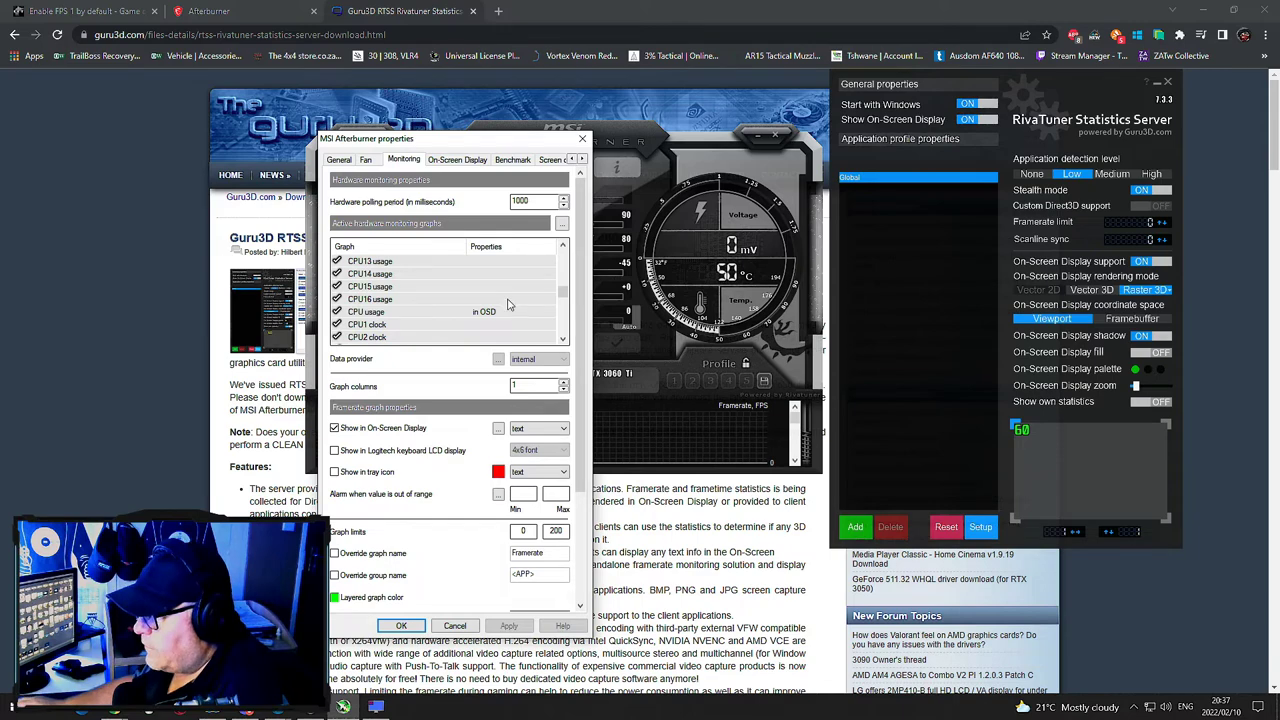
Step: Scroll to RAM usage in the graphs list and tick its Show in On-Screen Display option
scroll(476, 312, "down", 4)
scroll(476, 315, "down", 3)
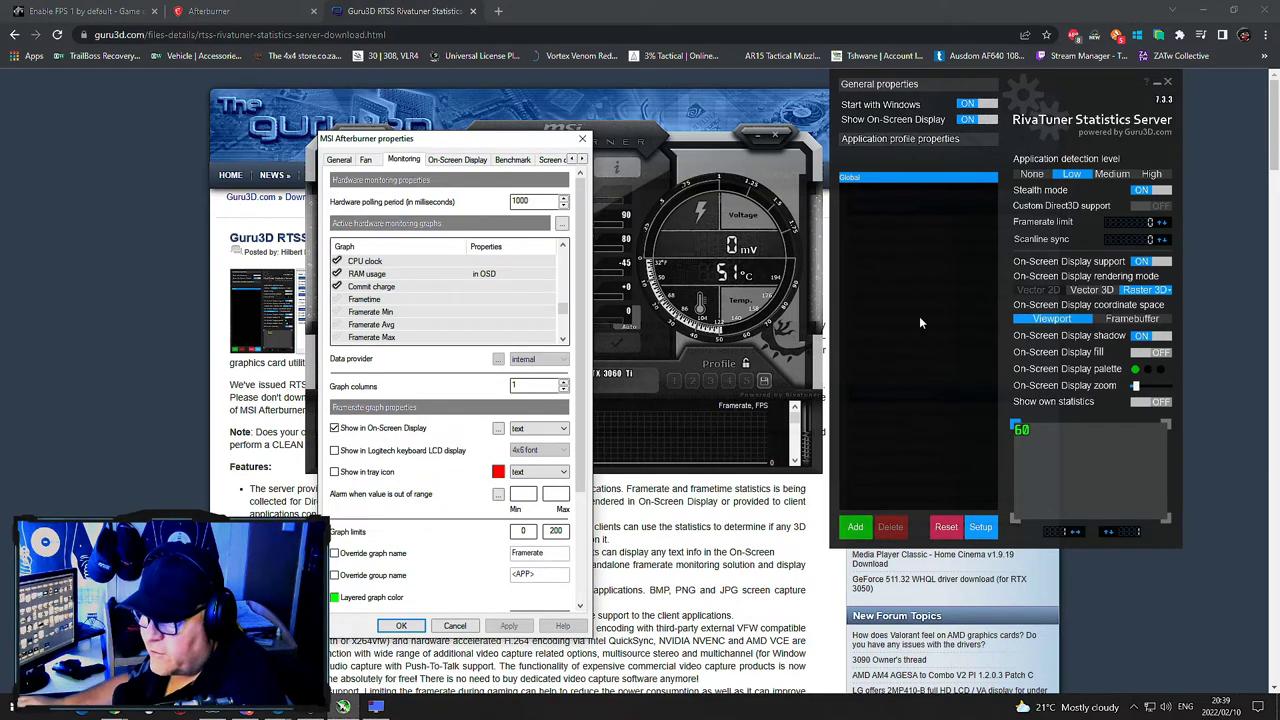
left_click(1134, 705)
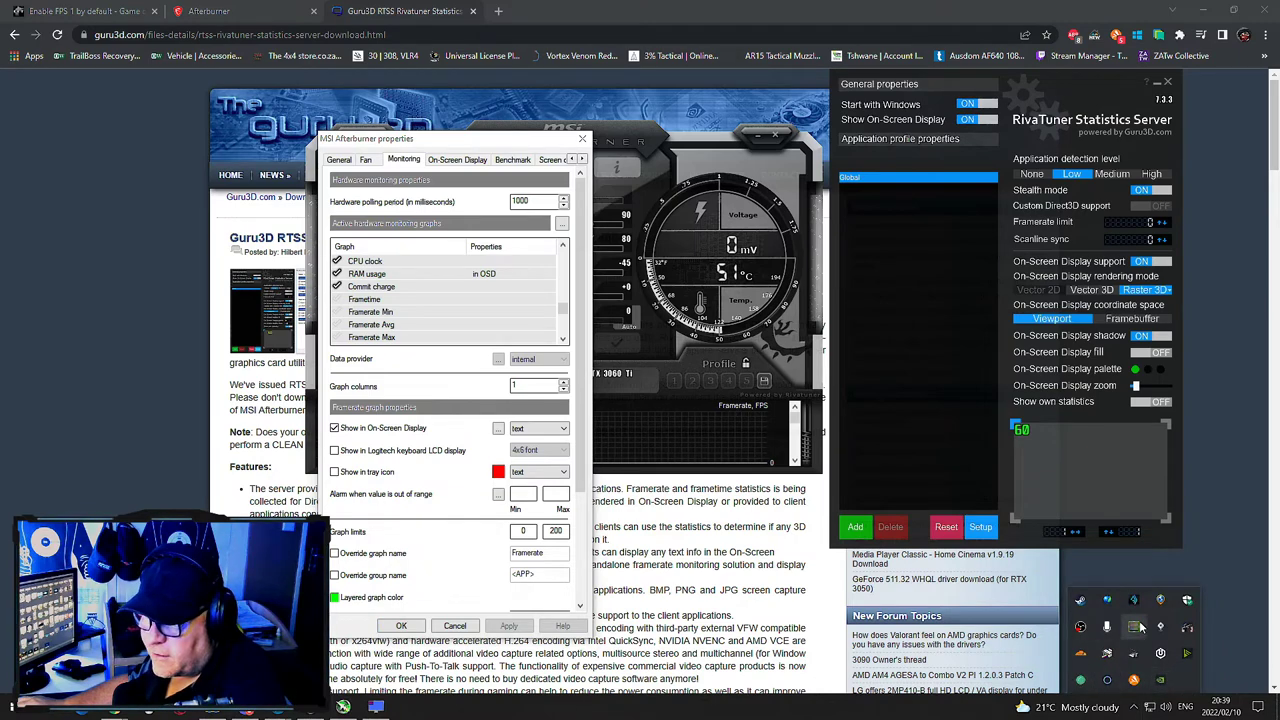
left_click(1168, 583)
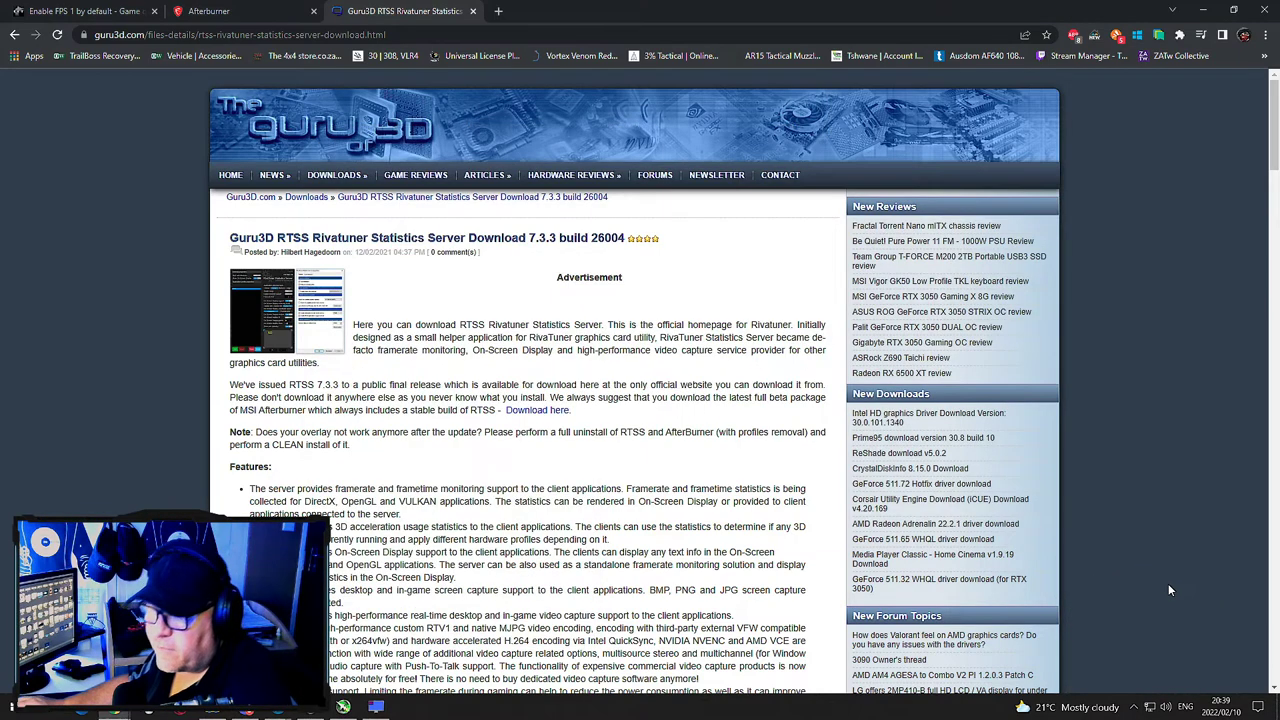
left_click(375, 707)
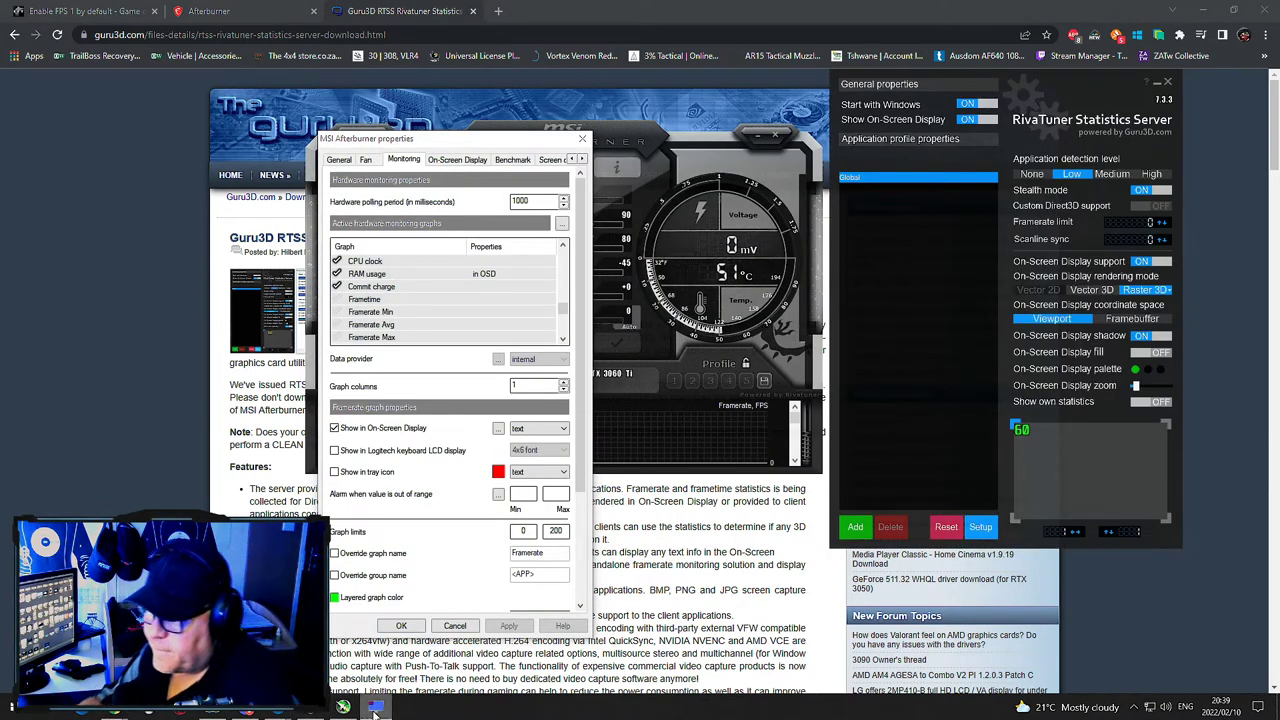